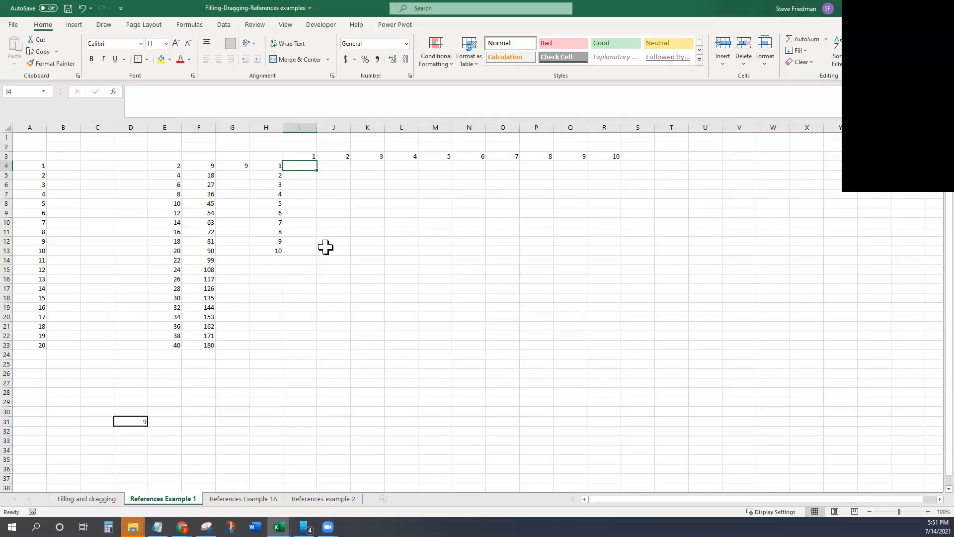
Enter the formula =I$3*$H4 in cell I4, locking the row of the header reference and the column of the side reference
{"action": "type", "text": "="}
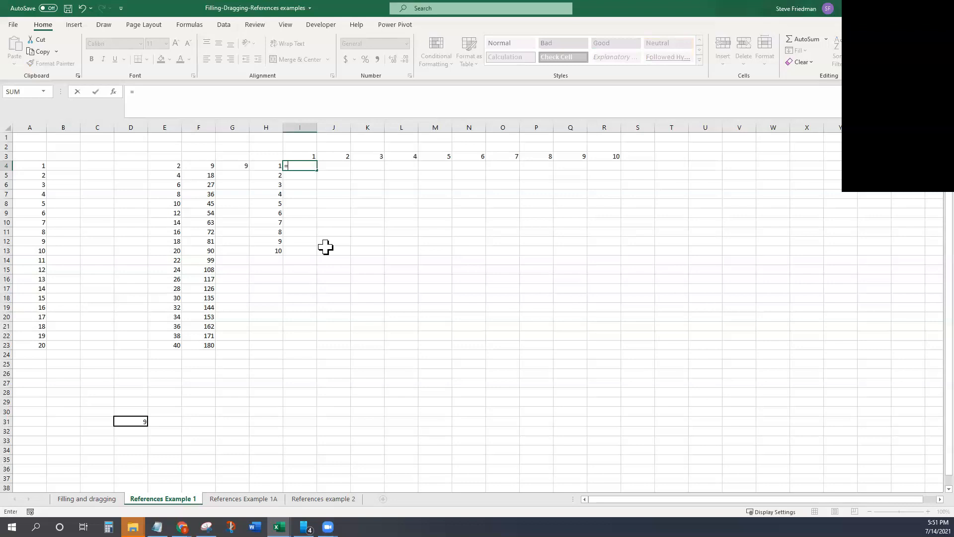
{"action": "key", "text": "Up"}
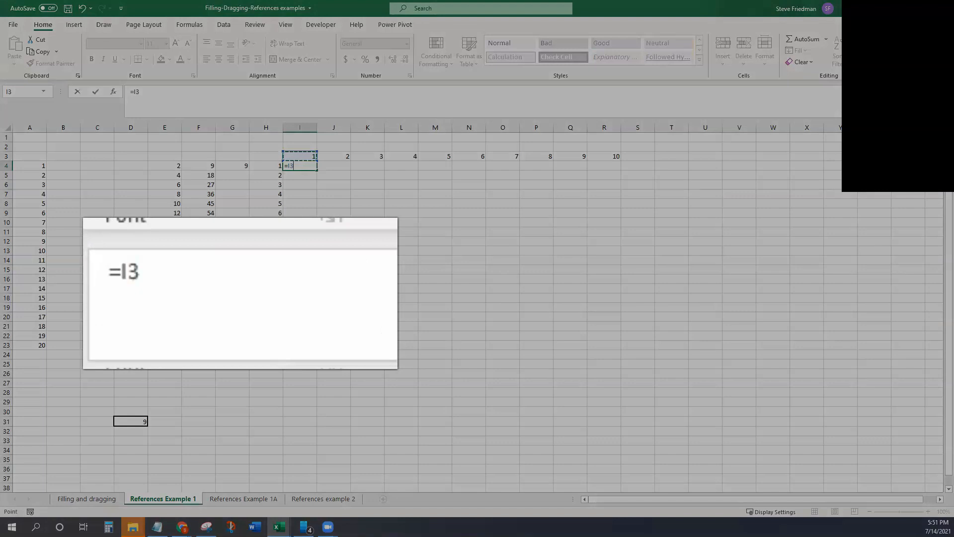
{"action": "key", "text": "F4"}
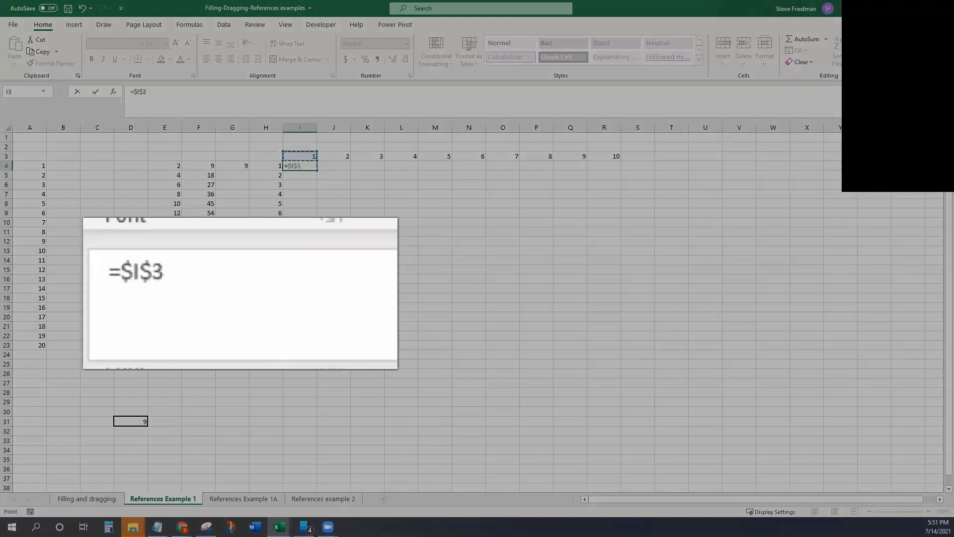
{"action": "key", "text": "F4"}
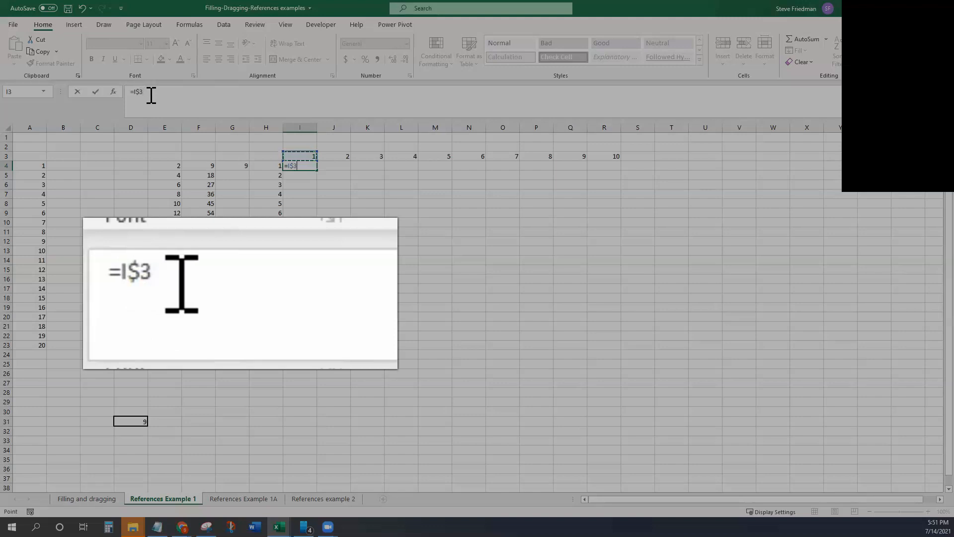
{"action": "type", "text": "*"}
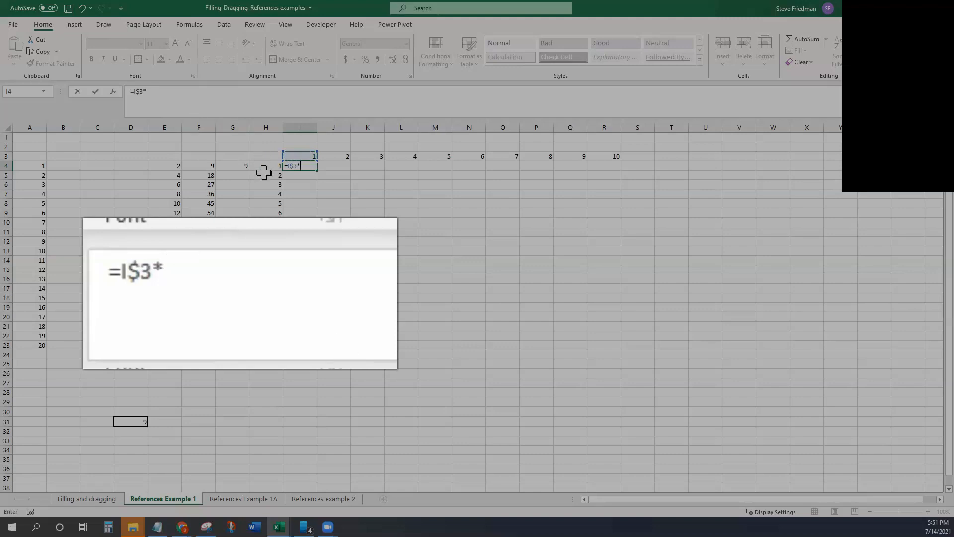
{"action": "left_click", "coordinate": [262, 168]}
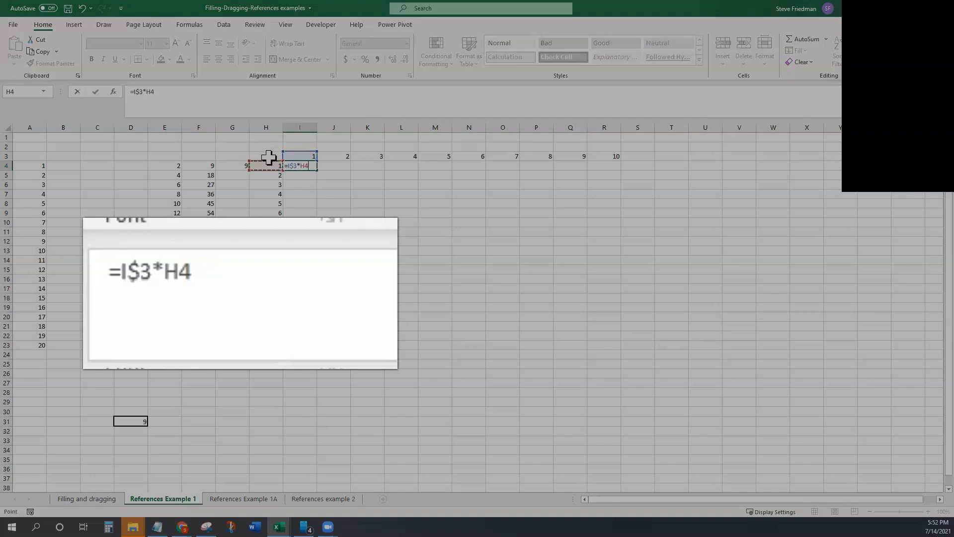
{"action": "key", "text": "F4"}
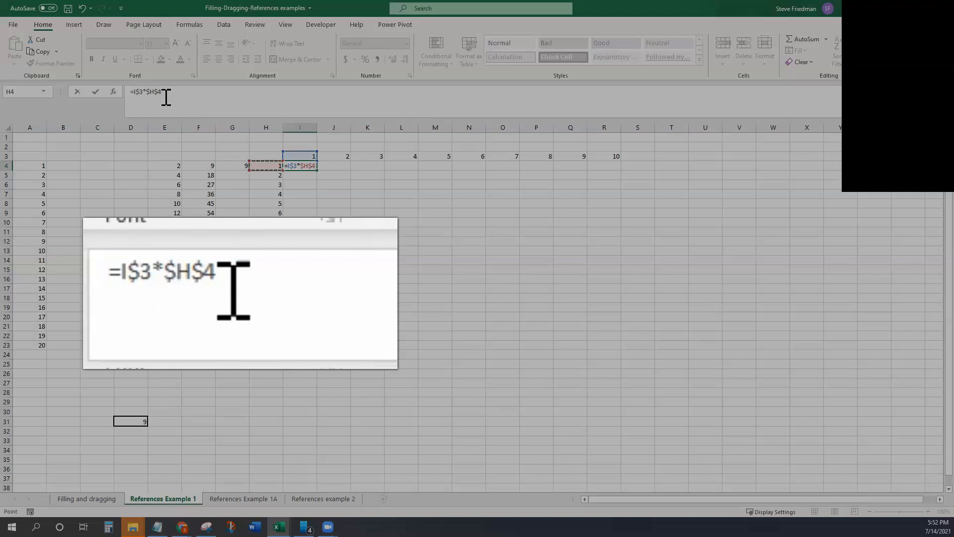
{"action": "key", "text": "F4"}
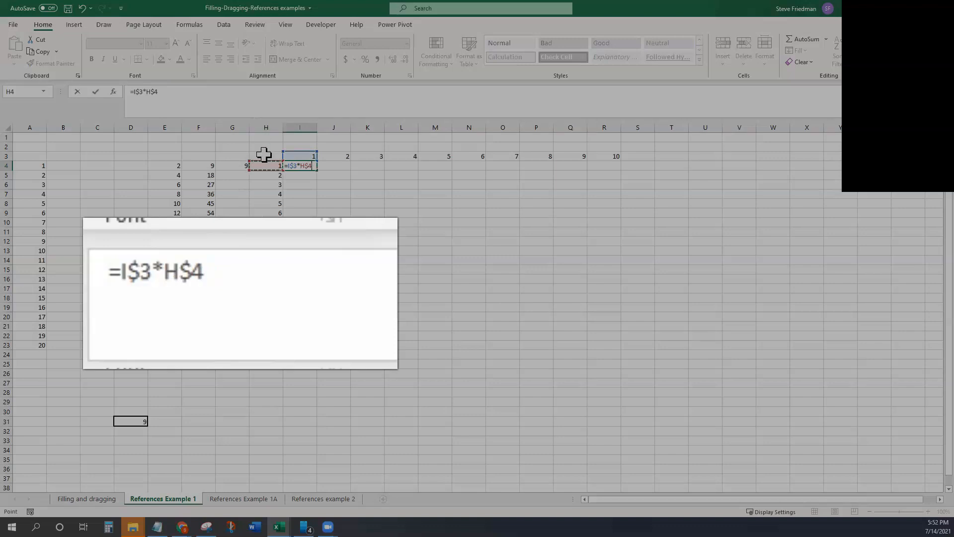
{"action": "key", "text": "F4"}
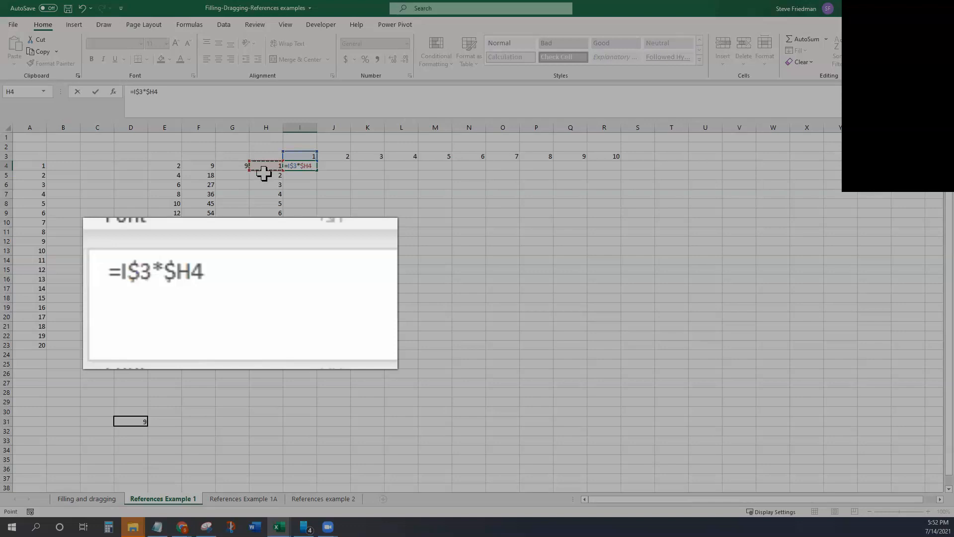
{"action": "key", "text": "ctrl+Return"}
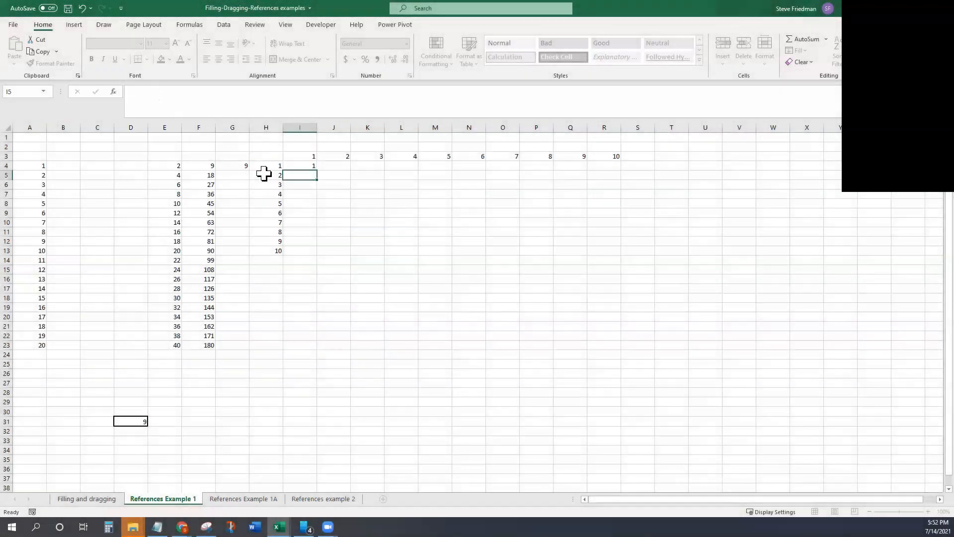
Fill the multiplication formula from I4 across the row through R4
{"action": "key", "text": "shift+Right"}
{"action": "key", "text": "shift+Right"}
{"action": "key", "text": "shift+Right"}
{"action": "key", "text": "shift+Right"}
{"action": "key", "text": "shift+Right"}
{"action": "key", "text": "shift+Right"}
{"action": "key", "text": "shift+Right"}
{"action": "key", "text": "shift+Right"}
{"action": "key", "text": "shift+Right"}
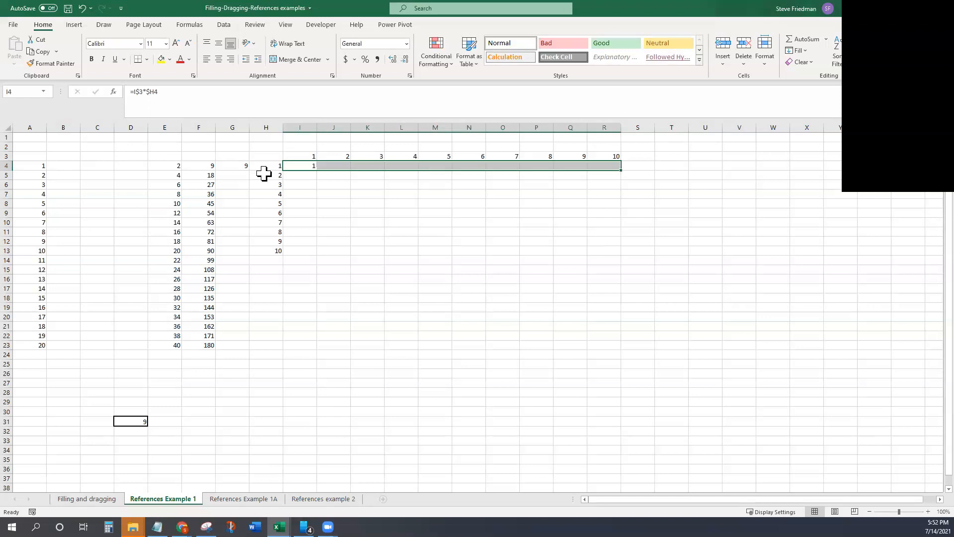
{"action": "key", "text": "ctrl+r"}
Fill the formulas in I4:R4 down through row 13 to complete the multiplication table
{"action": "key", "text": "shift+Down"}
{"action": "key", "text": "shift+Down"}
{"action": "key", "text": "shift+Down"}
{"action": "key", "text": "shift+Down"}
{"action": "key", "text": "shift+Down"}
{"action": "key", "text": "shift+Down"}
{"action": "key", "text": "shift+Down"}
{"action": "key", "text": "shift+Down"}
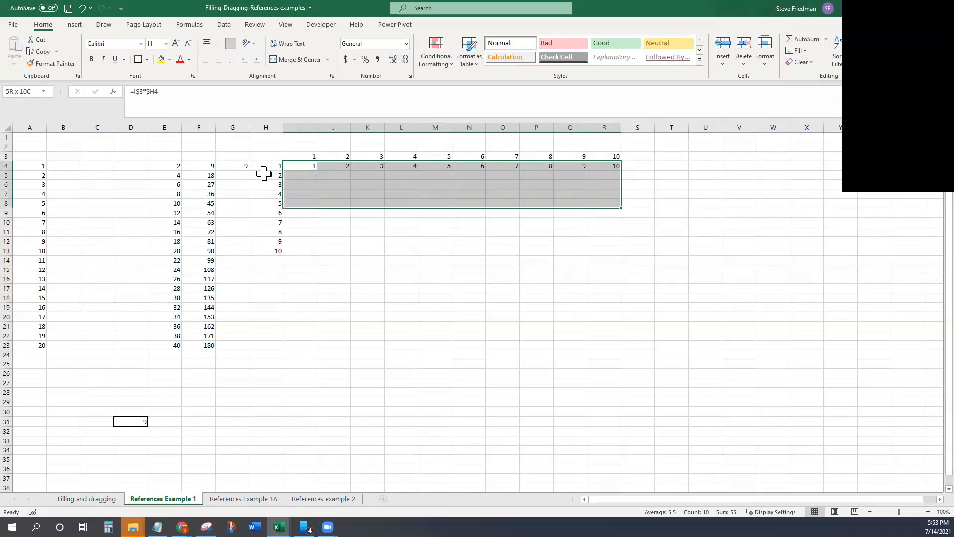
{"action": "key", "text": "shift+Down"}
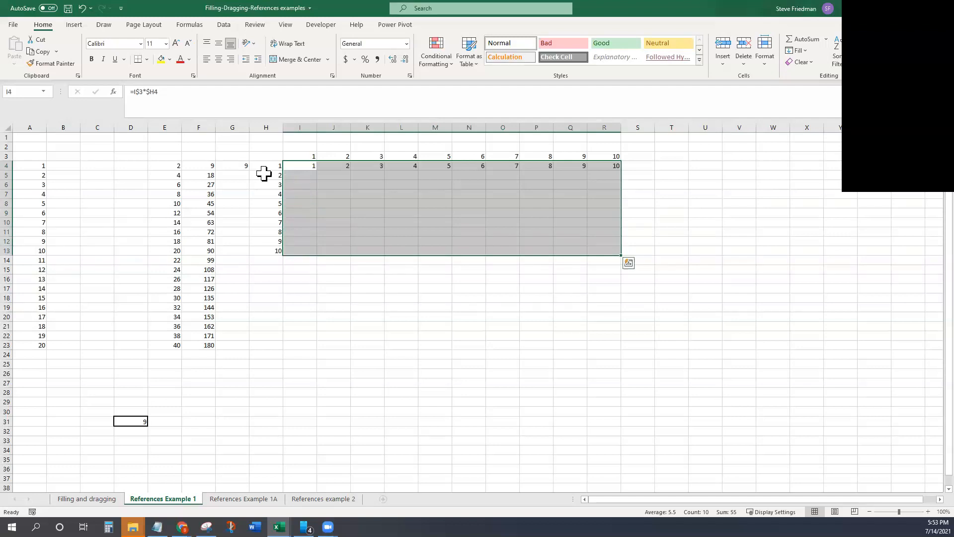
{"action": "key", "text": "ctrl+d"}
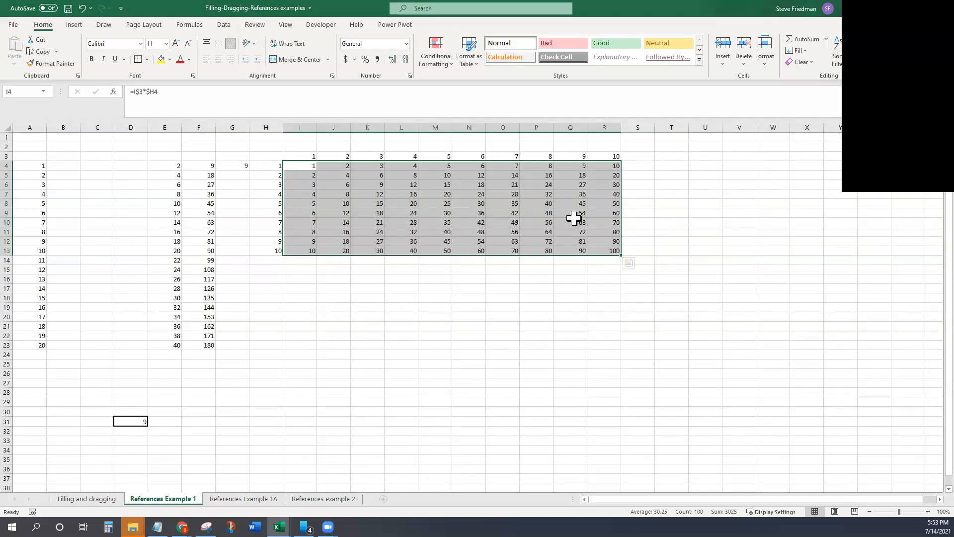
On the References Example 1A sheet, enter the formula =C$1&" of "&$A3 in cell C3
{"action": "left_click", "coordinate": [259, 499]}
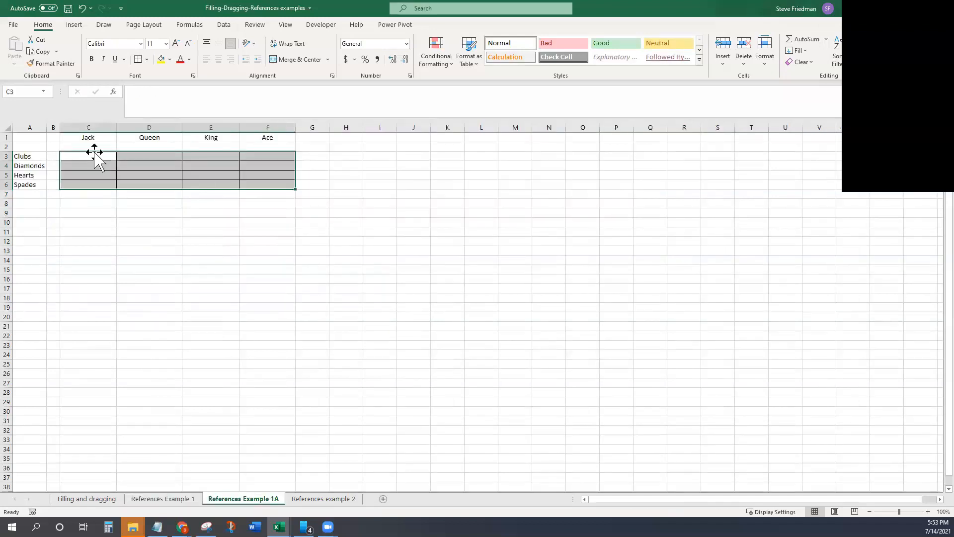
{"action": "left_click", "coordinate": [95, 156]}
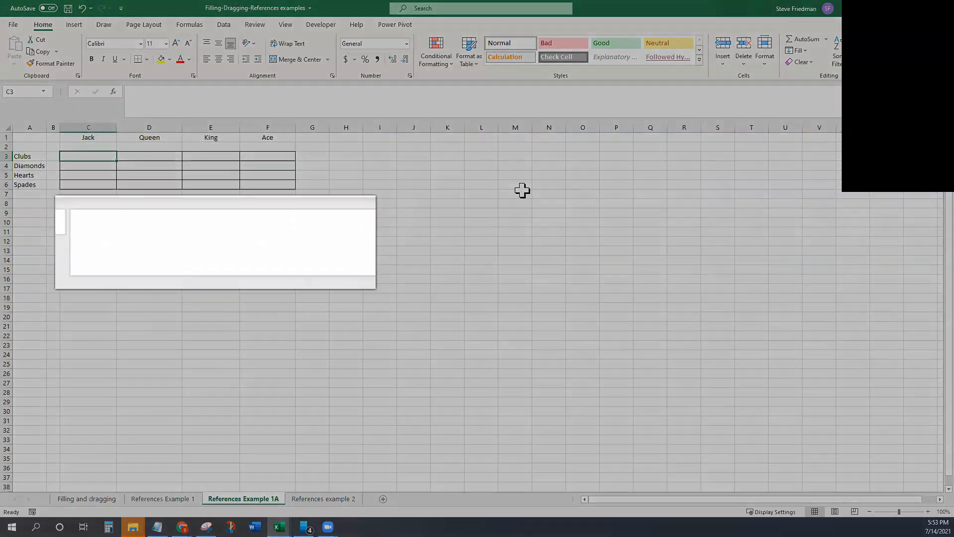
{"action": "type", "text": "="}
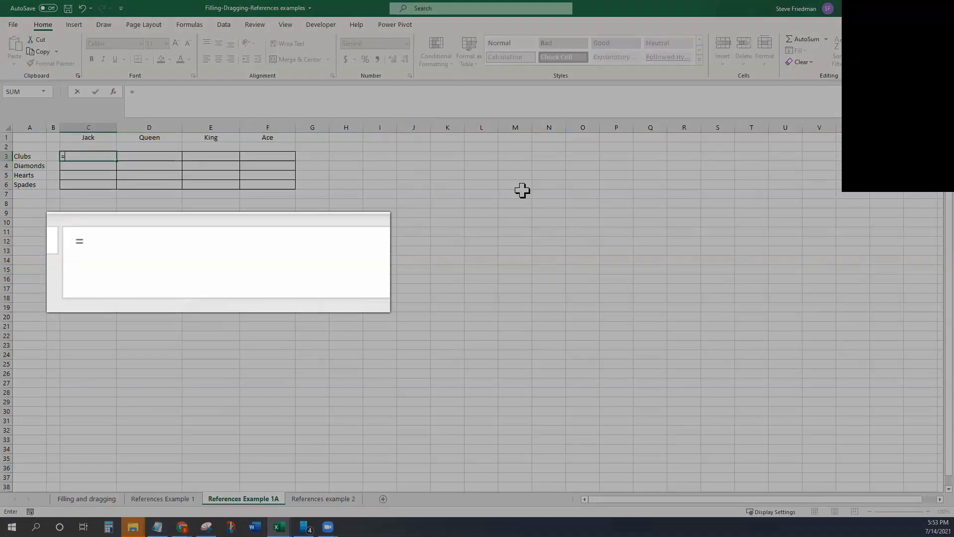
{"action": "key", "text": "Up"}
{"action": "key", "text": "Up"}
{"action": "key", "text": "F4"}
{"action": "key", "text": "F4"}
{"action": "type", "text": "\""}
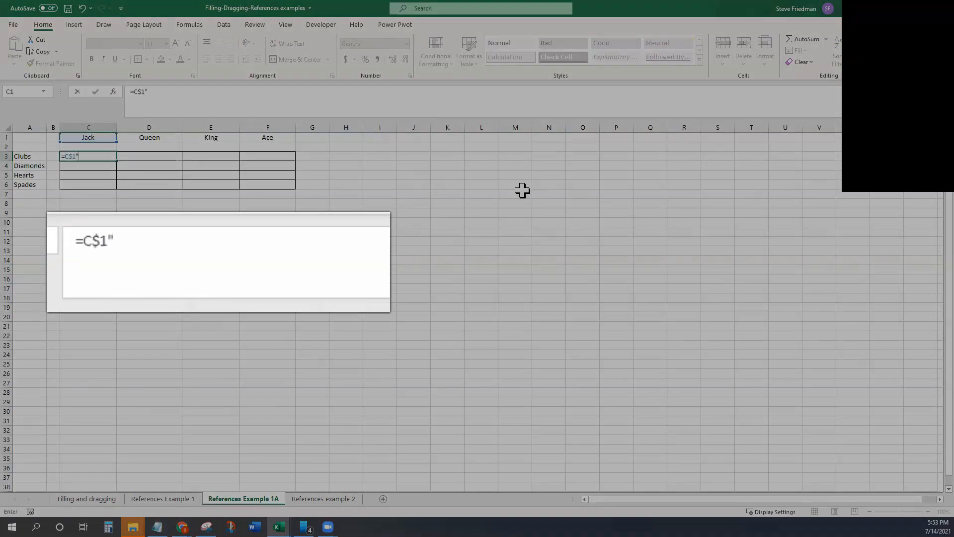
{"action": "key", "text": "BackSpace"}
{"action": "type", "text": "&"}
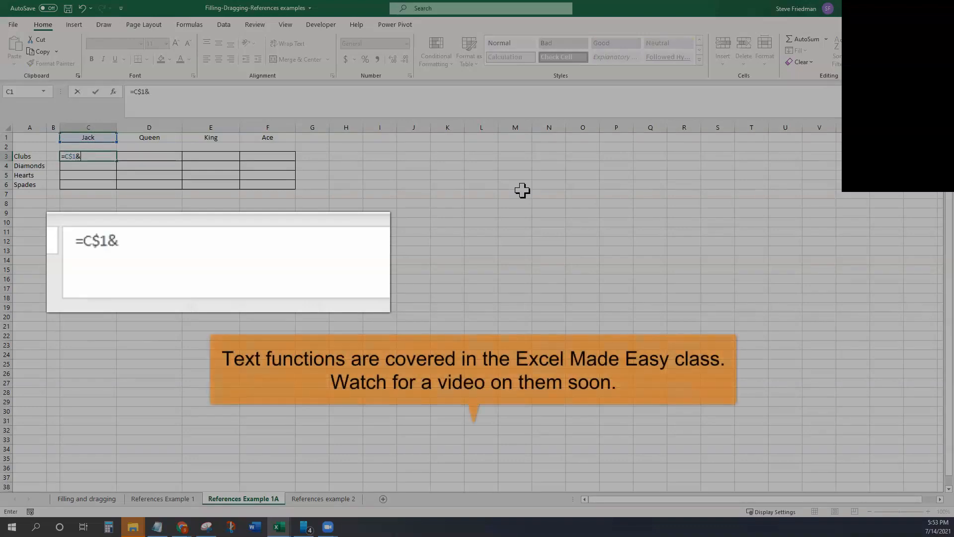
{"action": "type", "text": "\" of \"&"}
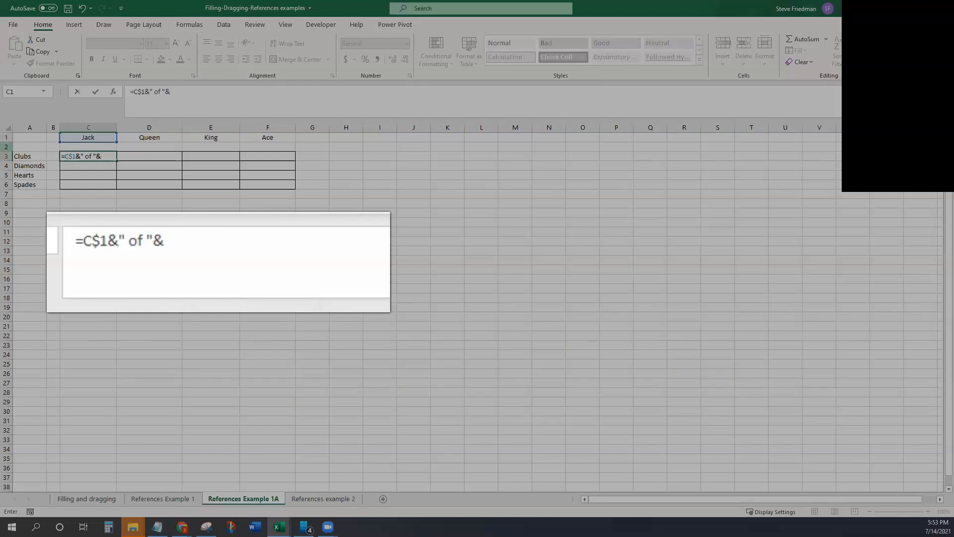
{"action": "left_click", "coordinate": [28, 156]}
{"action": "key", "text": "F4"}
{"action": "key", "text": "F4"}
{"action": "key", "text": "F4"}
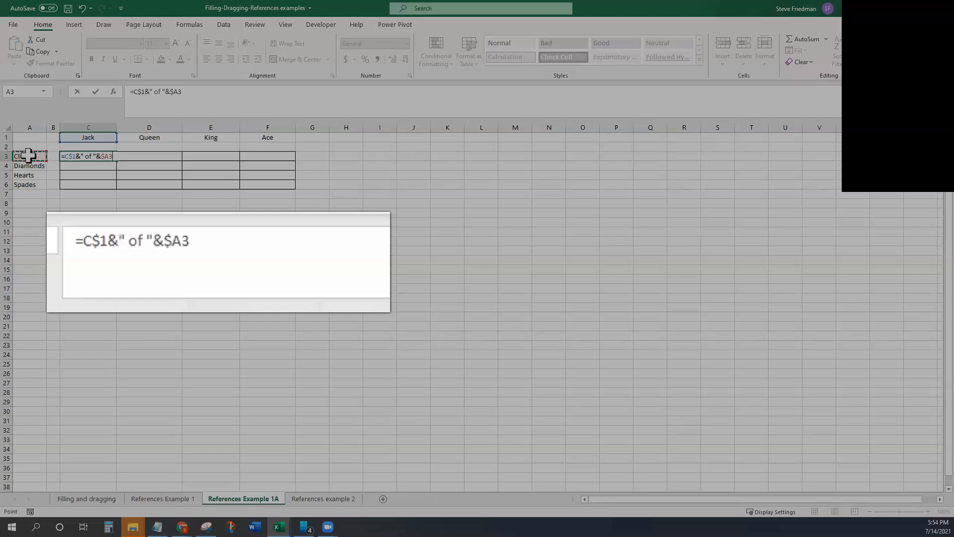
{"action": "key", "text": "ctrl+Return"}
Fill the card name formula from C3 down through C6
{"action": "key", "text": "shift+Down"}
{"action": "key", "text": "shift+Down"}
{"action": "key", "text": "shift+Down"}
{"action": "key", "text": "ctrl+d"}
Fill the card name formulas in C3:C6 across through column F, and check the formulas in F3 and C3
{"action": "key", "text": "shift+Right"}
{"action": "key", "text": "shift+Right"}
{"action": "key", "text": "shift+Right"}
{"action": "key", "text": "shift+Right"}
{"action": "key", "text": "shift+Left"}
{"action": "key", "text": "ctrl+r"}
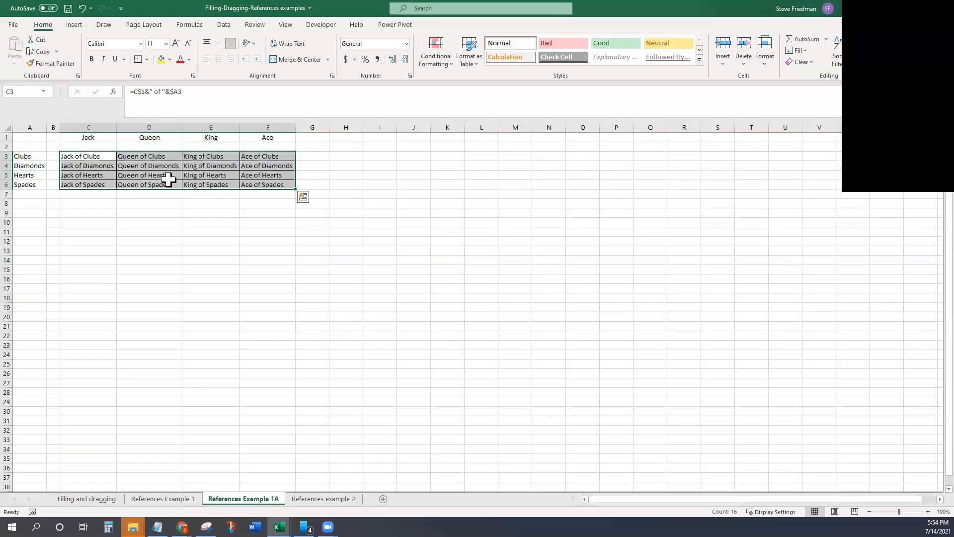
{"action": "left_click", "coordinate": [251, 156]}
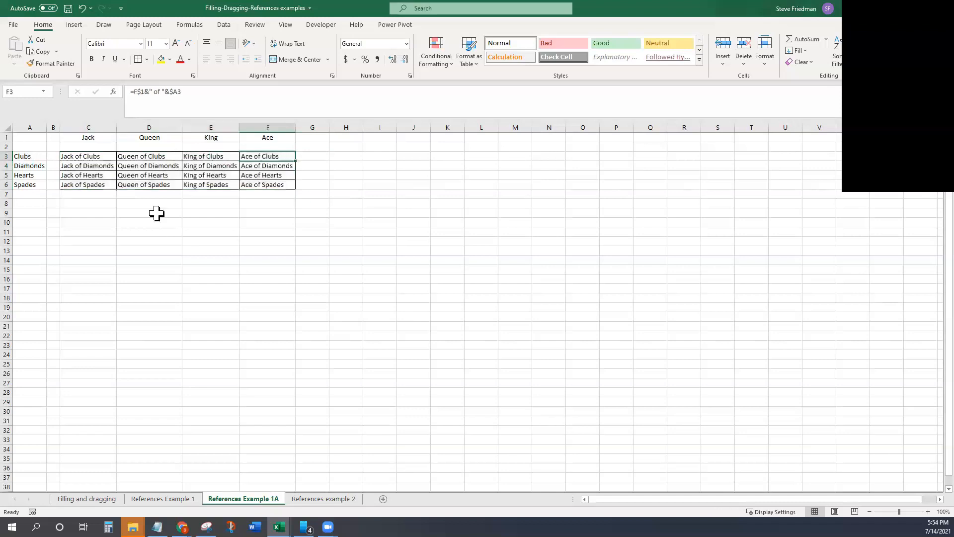
{"action": "left_click", "coordinate": [92, 158]}
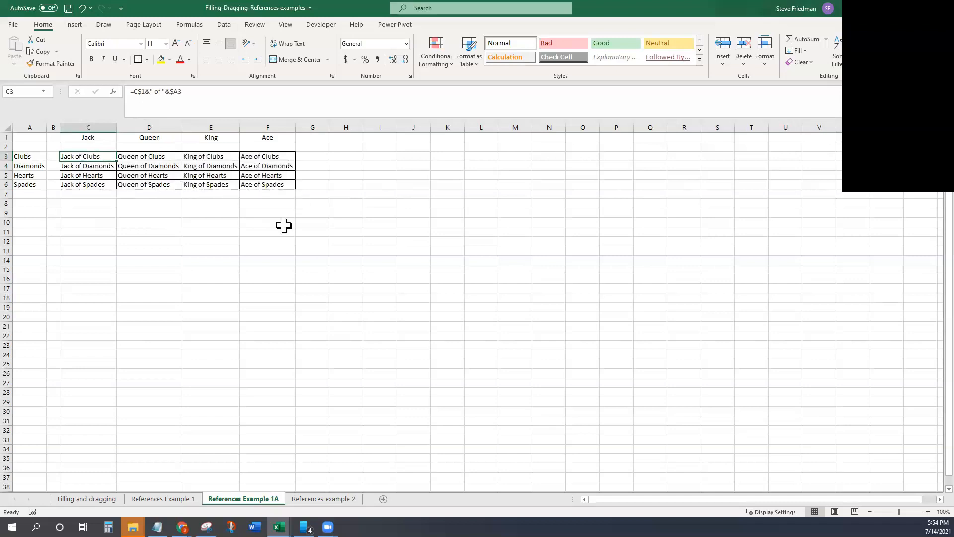
Open the References example 2 sheet and look over the cost percentages in column B
{"action": "left_click", "coordinate": [316, 499]}
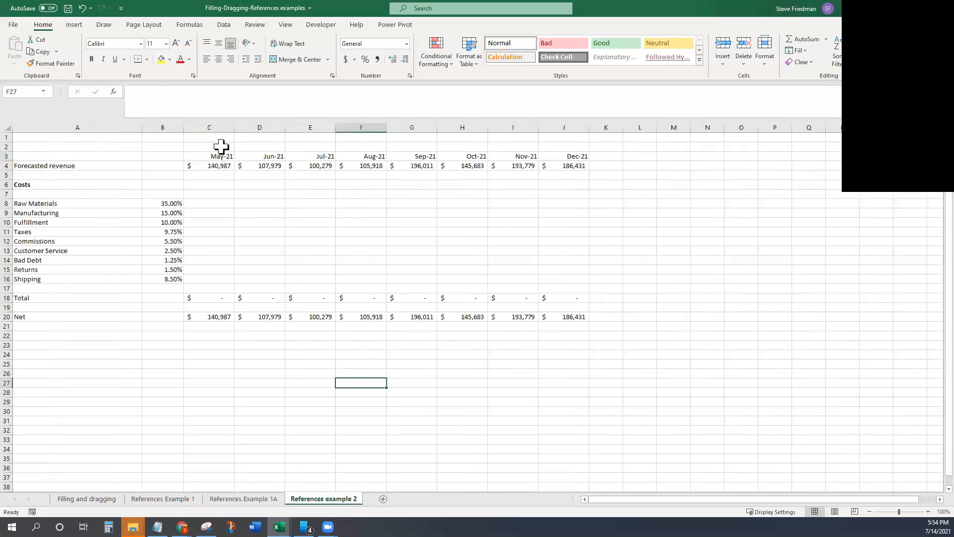
{"action": "left_click", "coordinate": [193, 184]}
{"action": "left_click", "coordinate": [209, 205]}
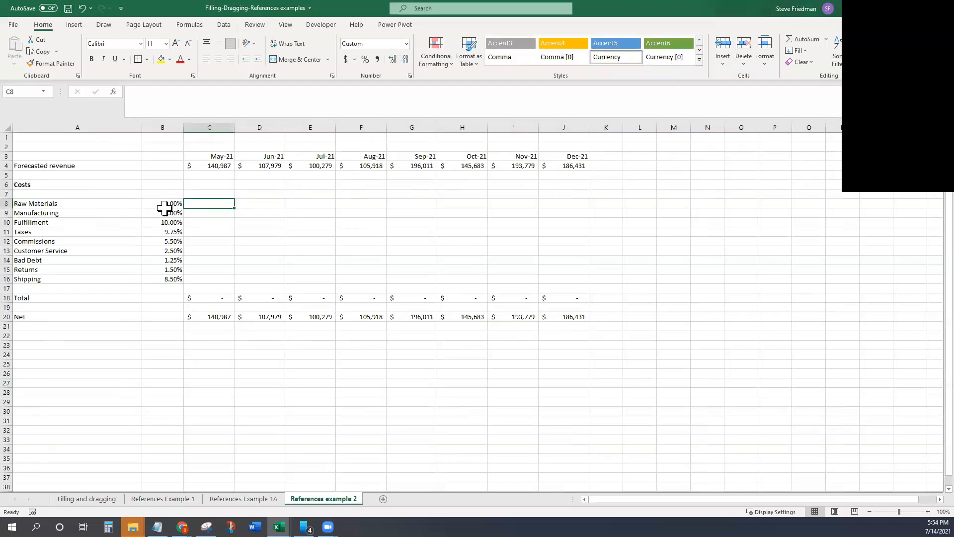
{"action": "left_click", "coordinate": [169, 231]}
{"action": "left_click", "coordinate": [174, 261]}
{"action": "left_click", "coordinate": [167, 270]}
{"action": "left_click", "coordinate": [167, 278]}
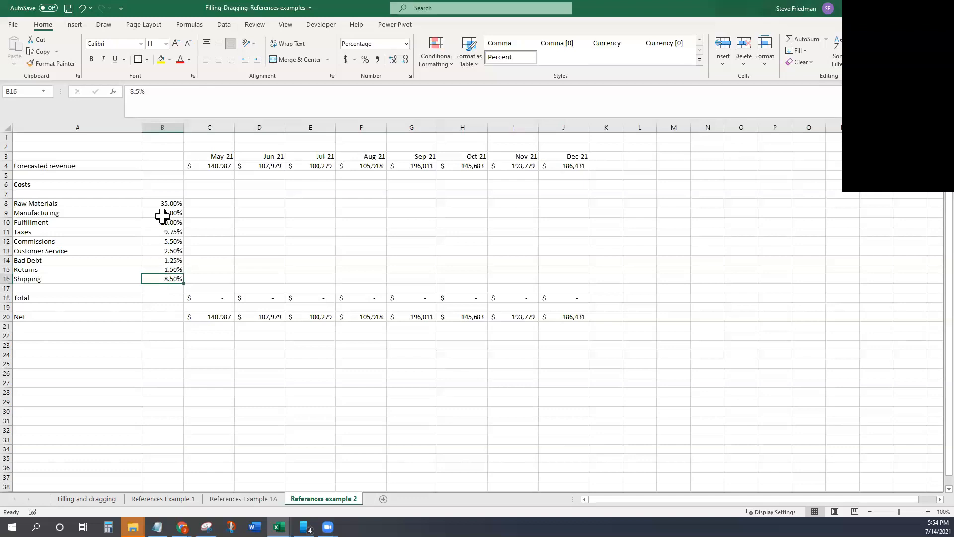
Enter the formula =C$4*$B8 in cell C8 for the May-21 Raw Materials cost
{"action": "left_click", "coordinate": [202, 202]}
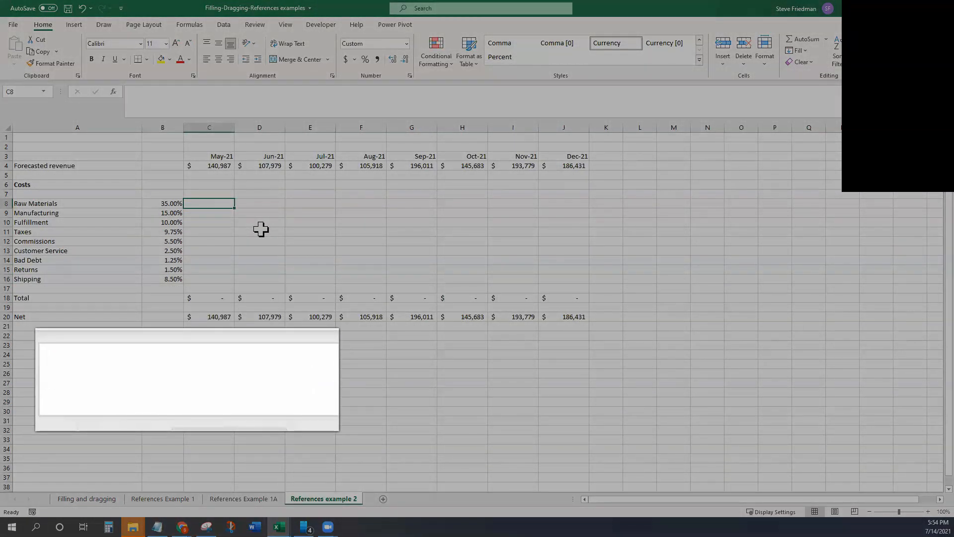
{"action": "type", "text": "="}
{"action": "left_click", "coordinate": [218, 166]}
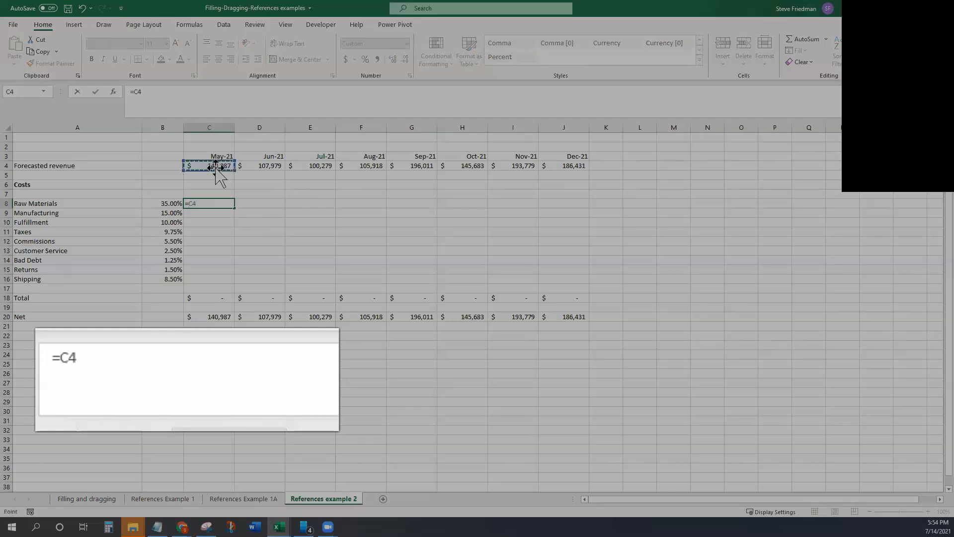
{"action": "key", "text": "F4"}
{"action": "key", "text": "F4"}
{"action": "type", "text": "*"}
{"action": "left_click", "coordinate": [163, 204]}
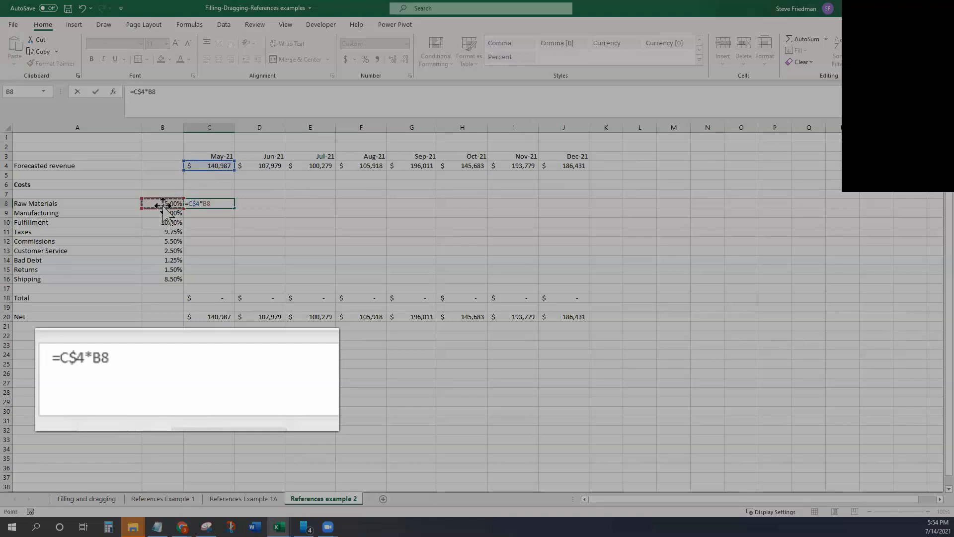
{"action": "key", "text": "F4"}
{"action": "key", "text": "F4"}
{"action": "key", "text": "F4"}
{"action": "key", "text": "Return"}
Fill the cost formula from C8 down through the Shipping row, C16
{"action": "key", "text": "Up"}
{"action": "key", "text": "shift+Down"}
{"action": "key", "text": "shift+Down"}
{"action": "key", "text": "shift+Down"}
{"action": "key", "text": "shift+Down"}
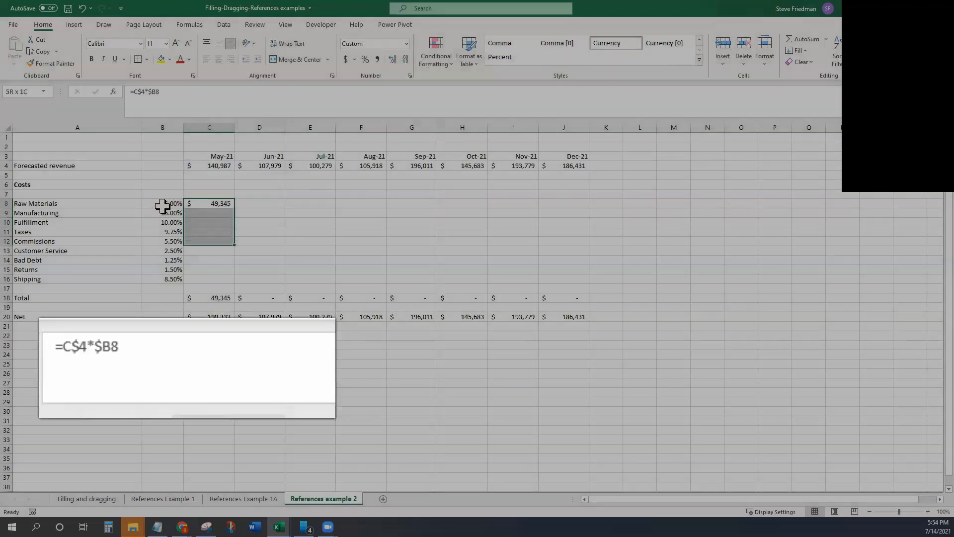
{"action": "key", "text": "shift+Down"}
{"action": "key", "text": "shift+Down"}
{"action": "key", "text": "shift+Down"}
{"action": "key", "text": "shift+Down"}
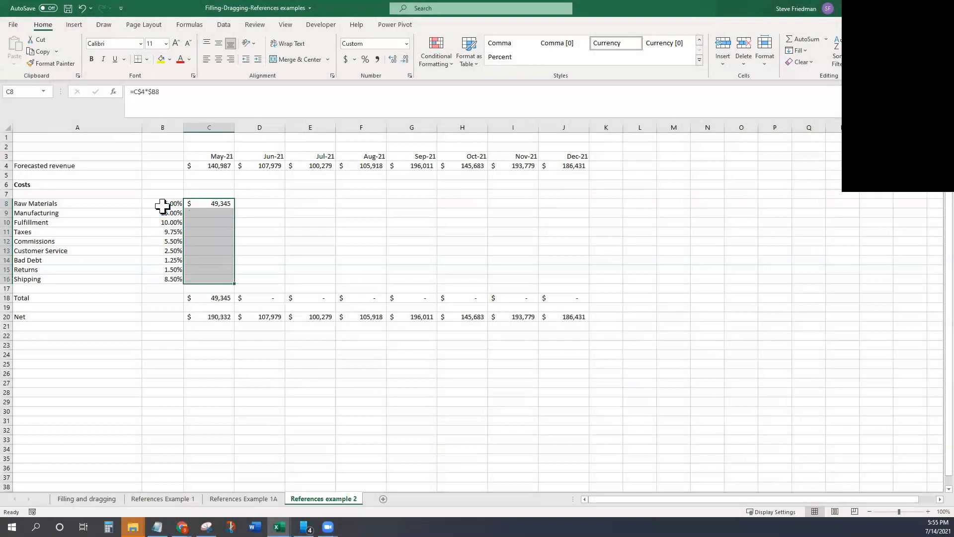
{"action": "key", "text": "ctrl+d"}
Fill the May-21 cost formulas in C8:C16 across through Dec-21 in column J, and deselect the range
{"action": "key", "text": "shift+Right"}
{"action": "key", "text": "shift+Right"}
{"action": "key", "text": "shift+Right"}
{"action": "key", "text": "shift+Right"}
{"action": "key", "text": "shift+Right"}
{"action": "key", "text": "shift+Right"}
{"action": "key", "text": "shift+Right"}
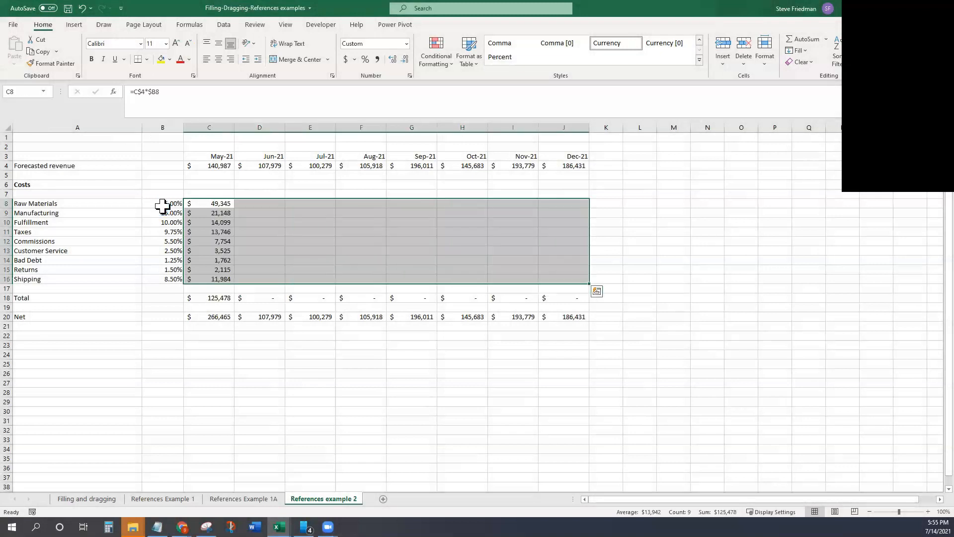
{"action": "key", "text": "ctrl+r"}
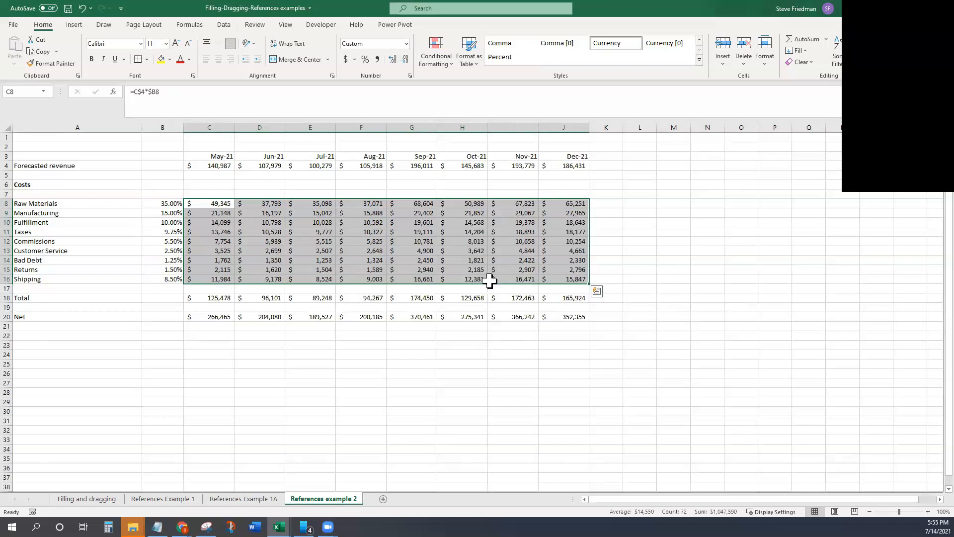
{"action": "left_click", "coordinate": [670, 352]}
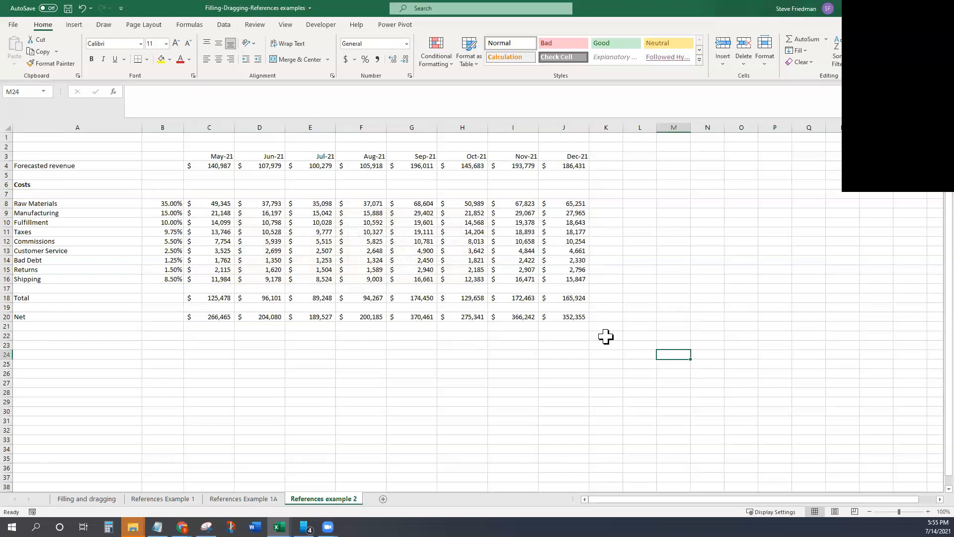
Open the References Example 1A sheet and examine which cells the formulas in C3 and D4 refer to
{"action": "left_click", "coordinate": [248, 498]}
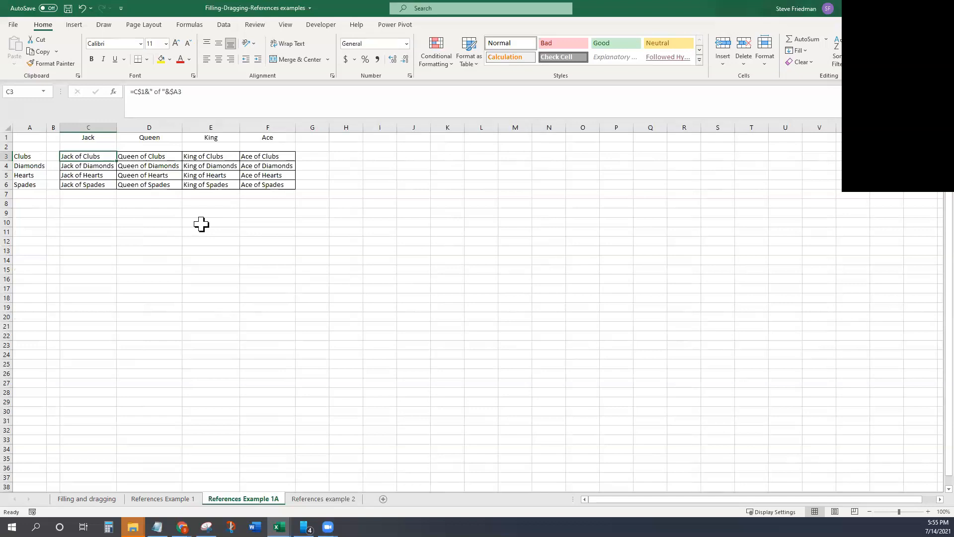
{"action": "key", "text": "F2"}
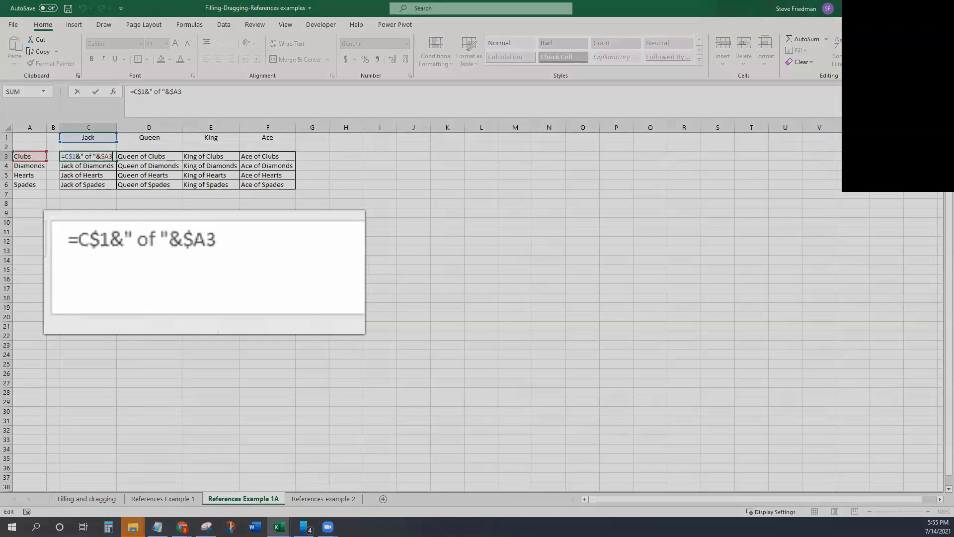
{"action": "key", "text": "Escape"}
{"action": "key", "text": "Right"}
{"action": "key", "text": "Right"}
{"action": "key", "text": "Left"}
{"action": "key", "text": "Down"}
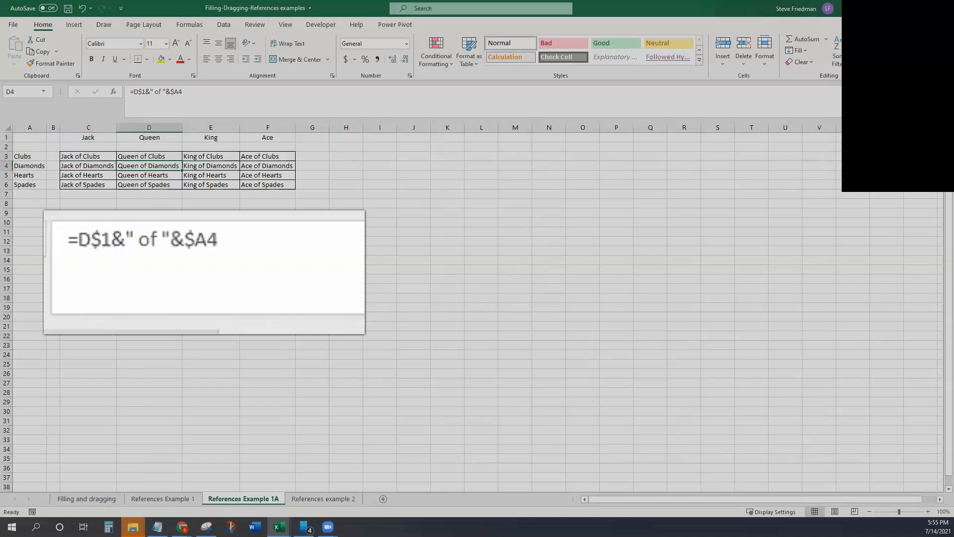
{"action": "key", "text": "F2"}
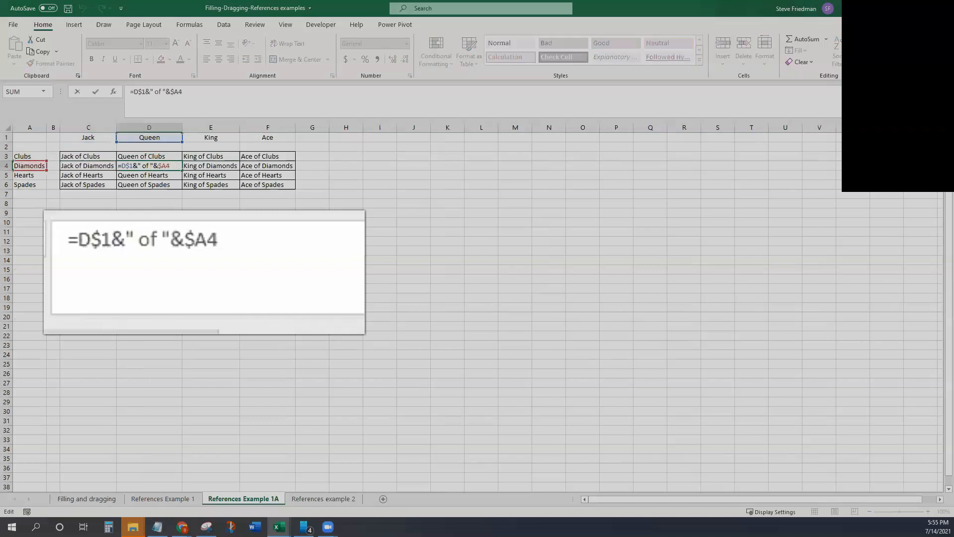
{"action": "key", "text": "Escape"}
{"action": "key", "text": "Up"}
{"action": "key", "text": "Left"}
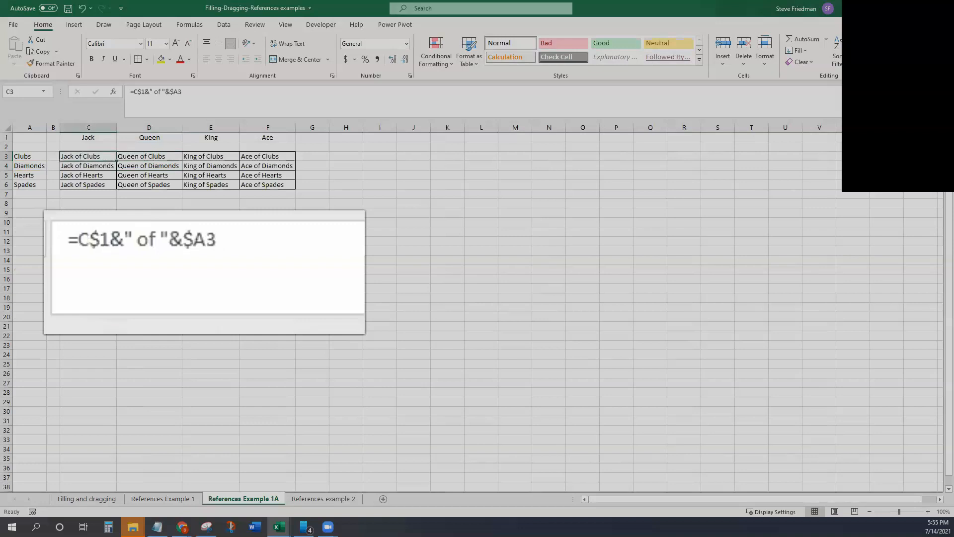
Compare the card name formulas across the Clubs row, from C3 through F3, to examine how their column references shift
{"action": "key", "text": "Right"}
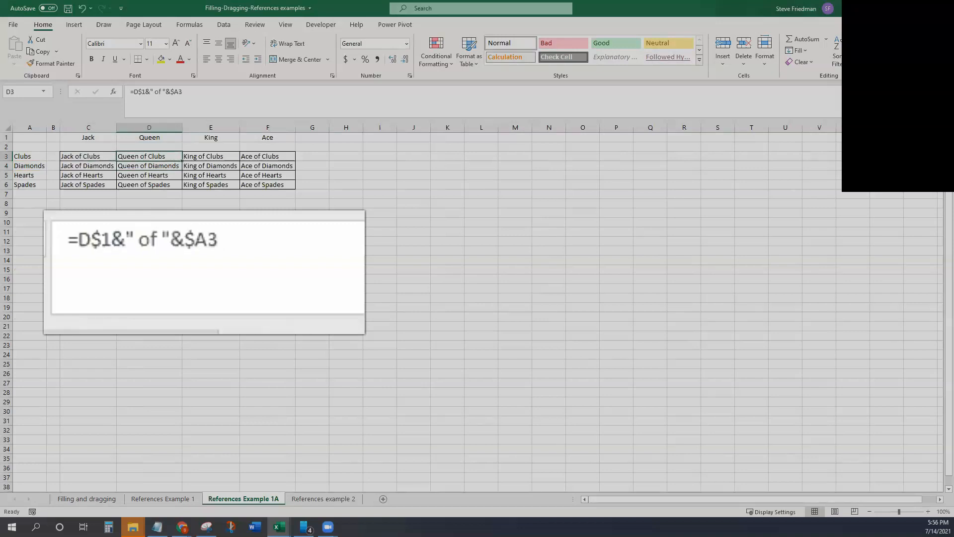
{"action": "key", "text": "Left"}
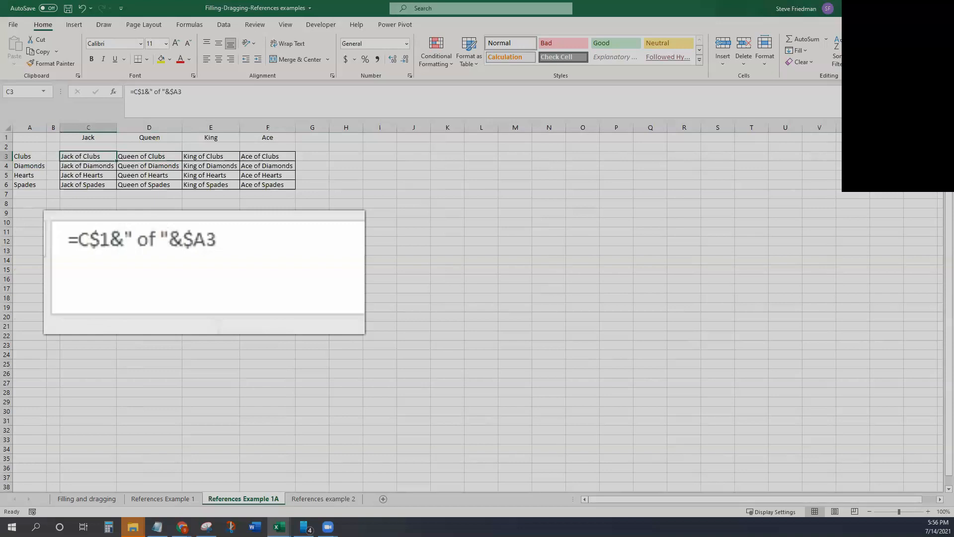
{"action": "key", "text": "Right"}
{"action": "key", "text": "Right"}
{"action": "key", "text": "Left"}
{"action": "key", "text": "Left"}
{"action": "key", "text": "Right"}
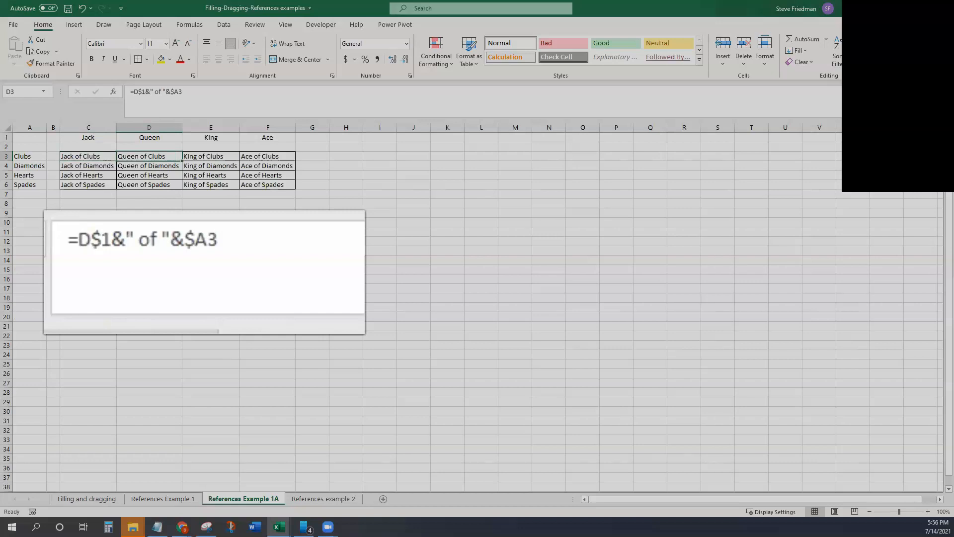
{"action": "key", "text": "Right"}
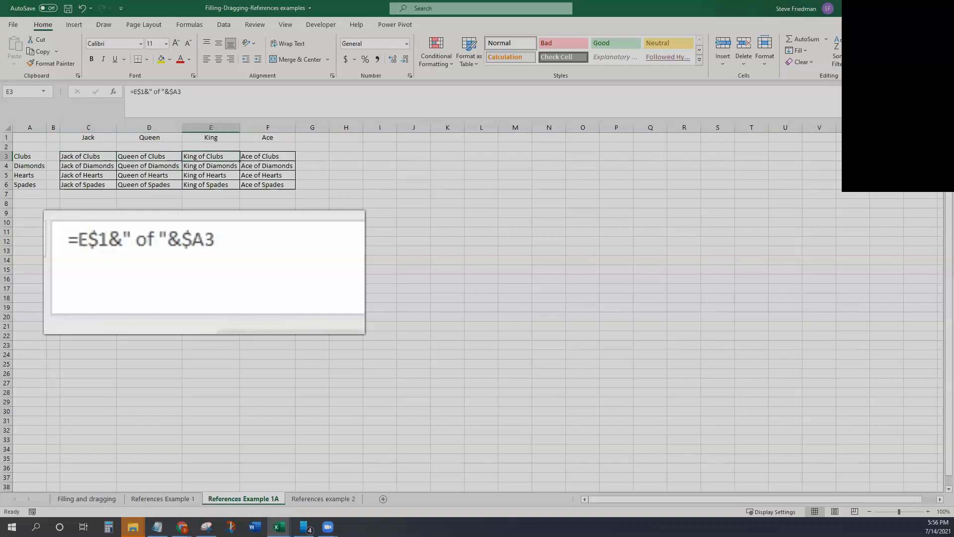
{"action": "key", "text": "Left"}
{"action": "key", "text": "Left"}
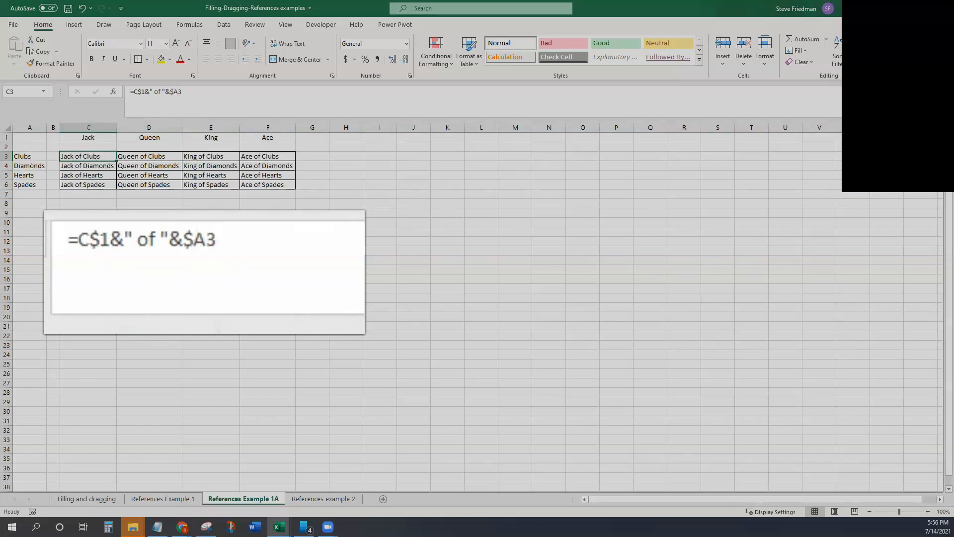
{"action": "key", "text": "Right"}
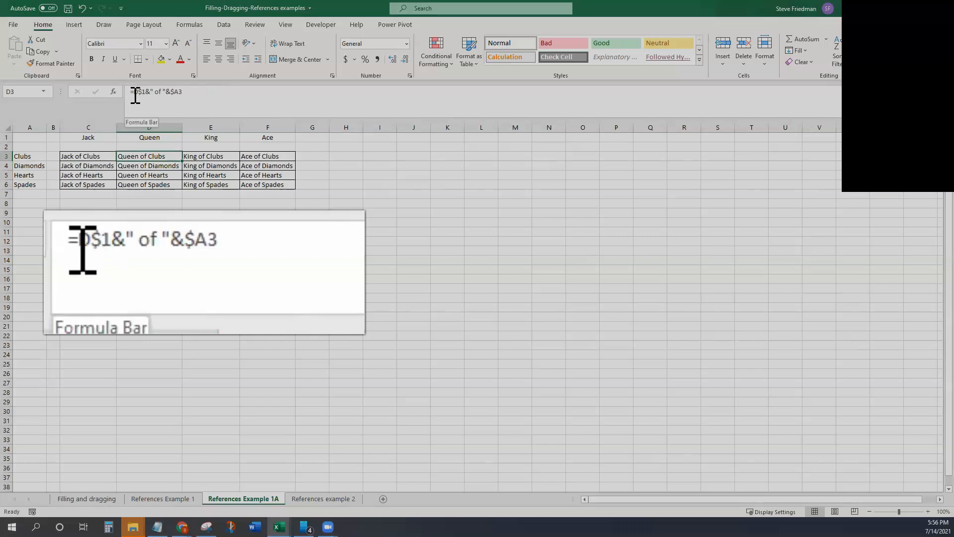
{"action": "key", "text": "Left"}
{"action": "key", "text": "Right"}
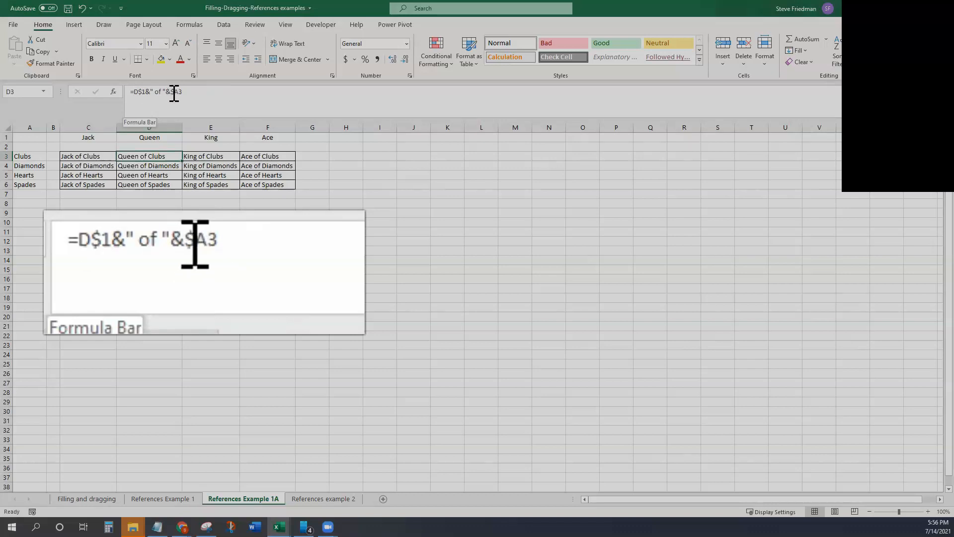
{"action": "key", "text": "Right"}
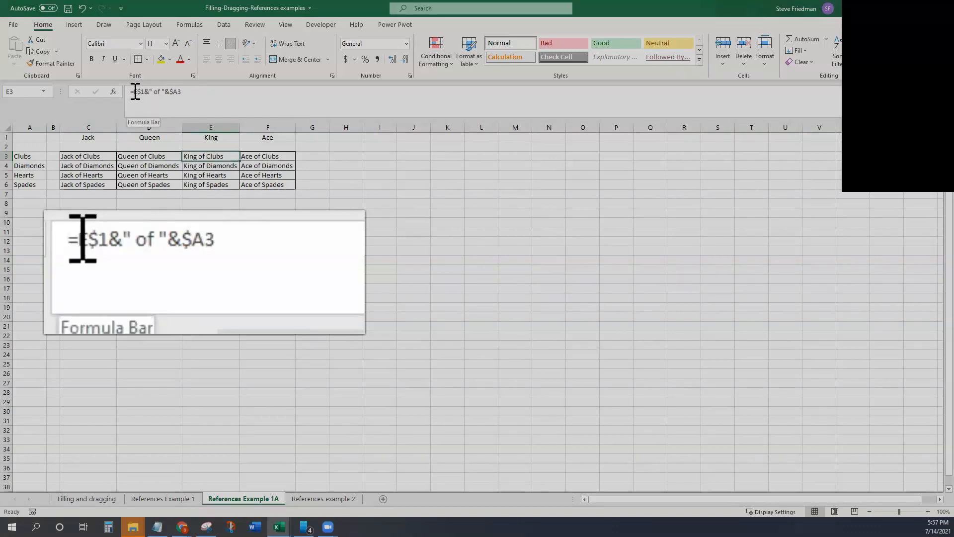
{"action": "key", "text": "Right"}
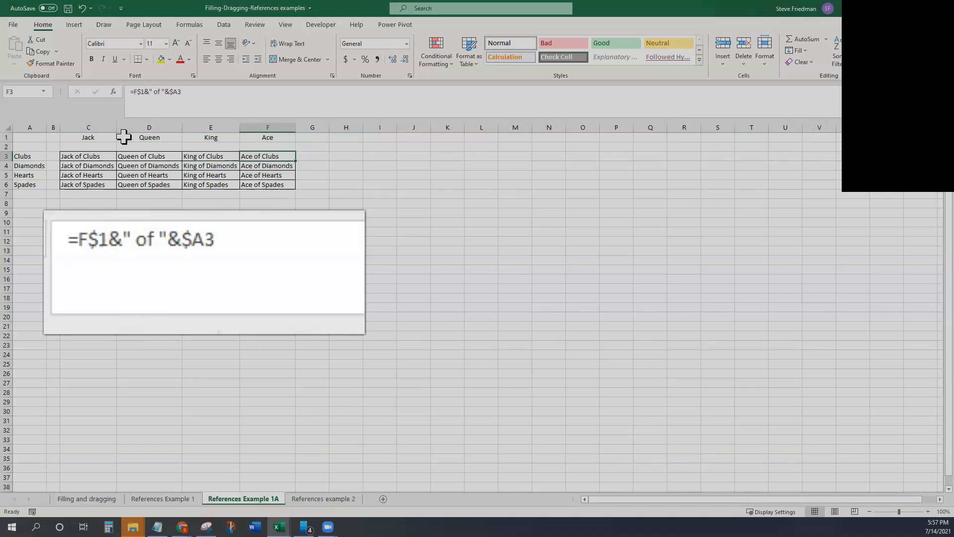
Examine the mixed references in the Diamonds row formulas, starting at C4 and displaying the cells D4 and E4 refer to
{"action": "key", "text": "Left"}
{"action": "key", "text": "Home"}
{"action": "key", "text": "Right"}
{"action": "key", "text": "Right"}
{"action": "key", "text": "Down"}
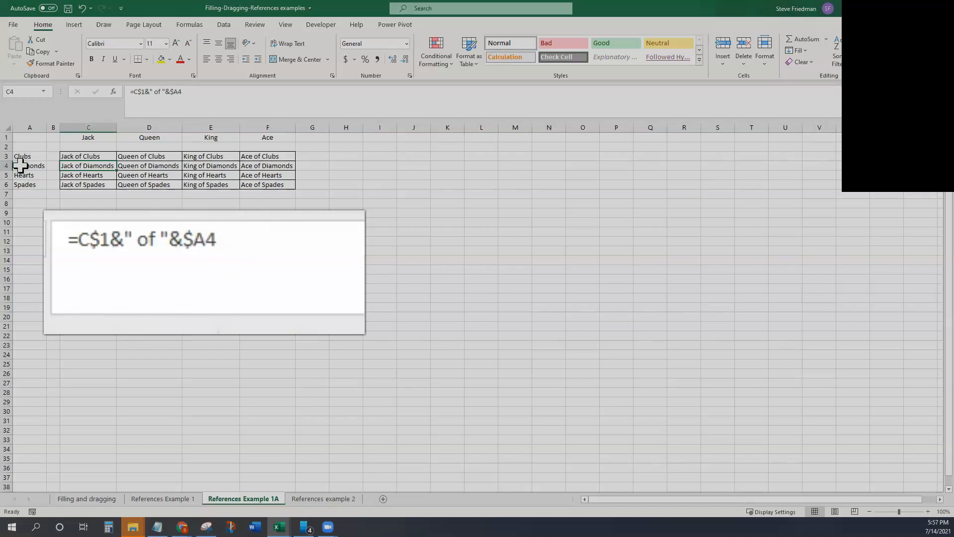
{"action": "key", "text": "Right"}
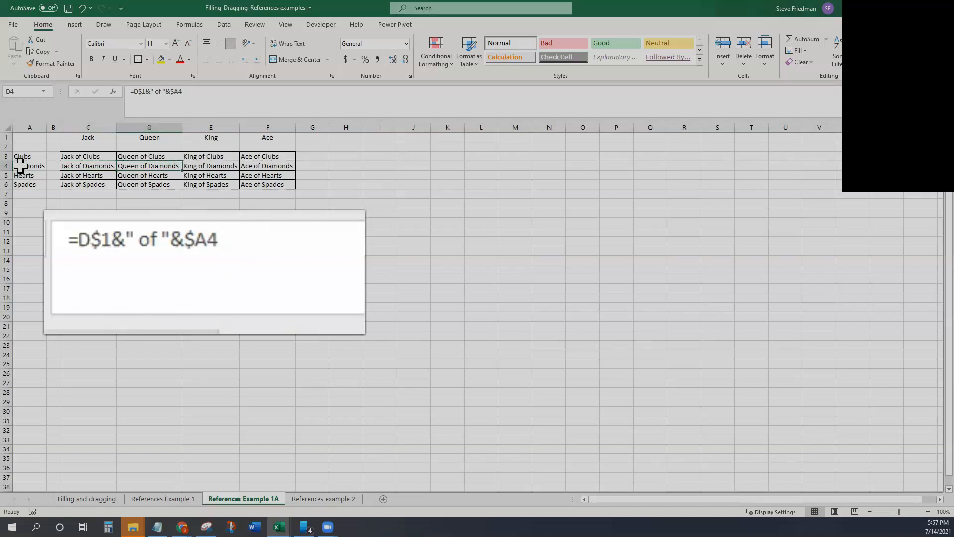
{"action": "left_click", "coordinate": [146, 93]}
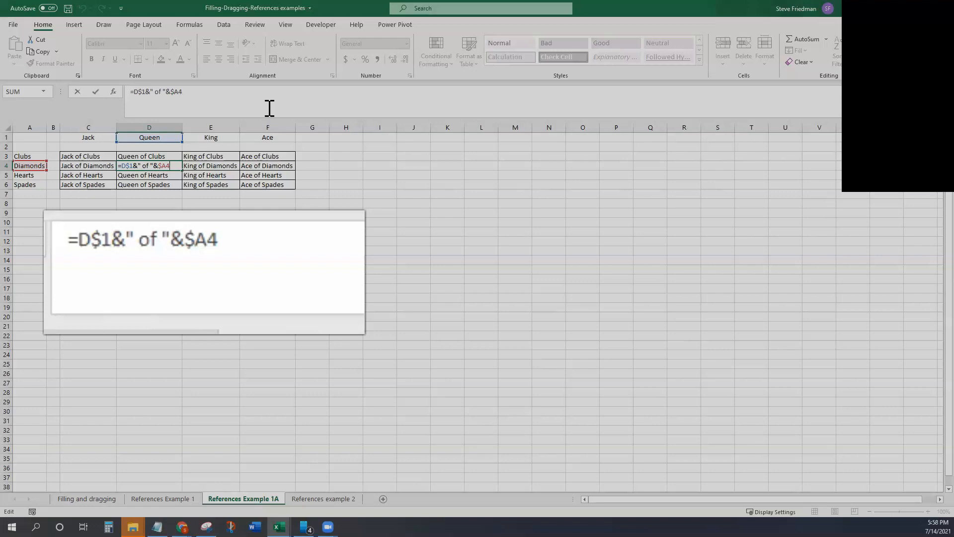
{"action": "key", "text": "Tab"}
{"action": "key", "text": "F2"}
{"action": "key", "text": "Escape"}
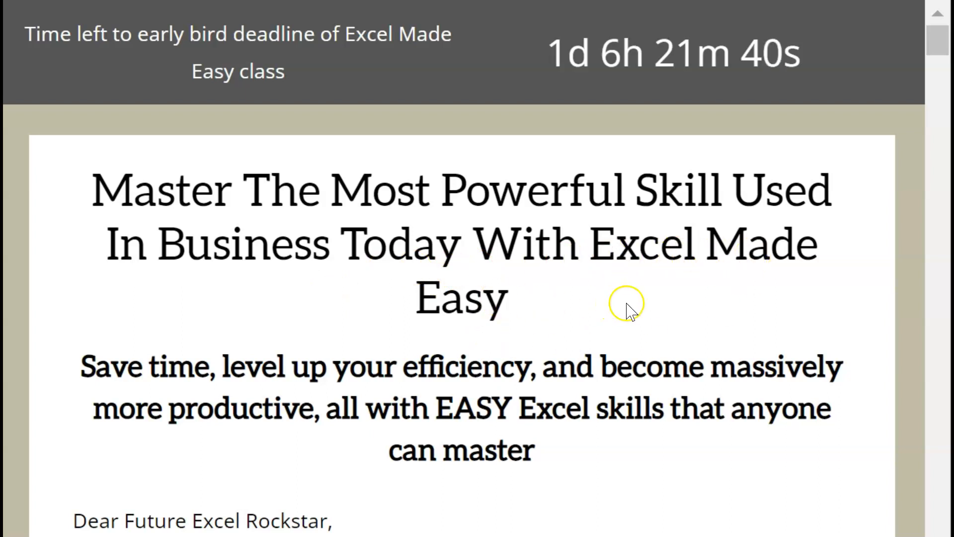
Read through the opening section of the Excel Made Easy class web page
{"action": "scroll", "coordinate": [649, 348], "scroll_direction": "down", "scroll_amount": 5}
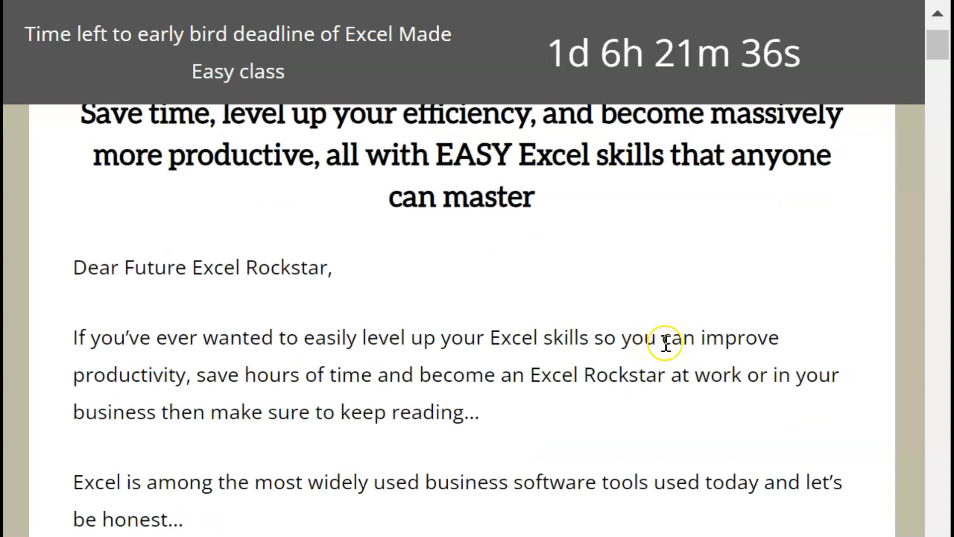
{"action": "scroll", "coordinate": [666, 338], "scroll_direction": "down", "scroll_amount": 3}
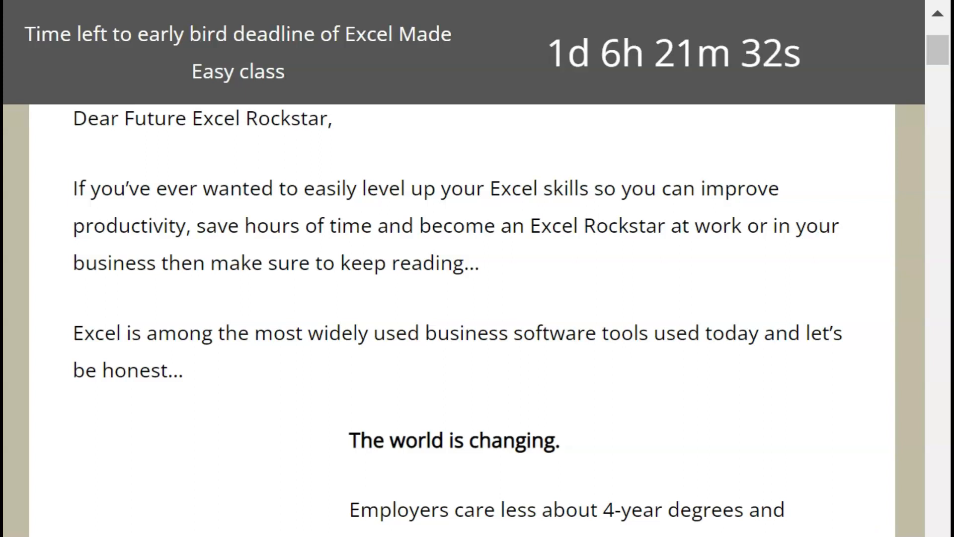
{"action": "scroll", "coordinate": [462, 318], "scroll_direction": "down", "scroll_amount": 3}
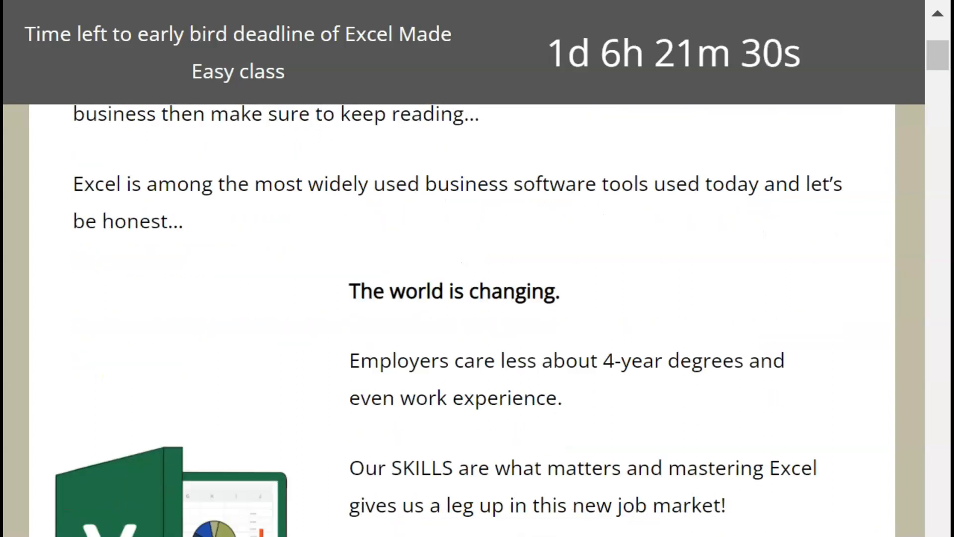